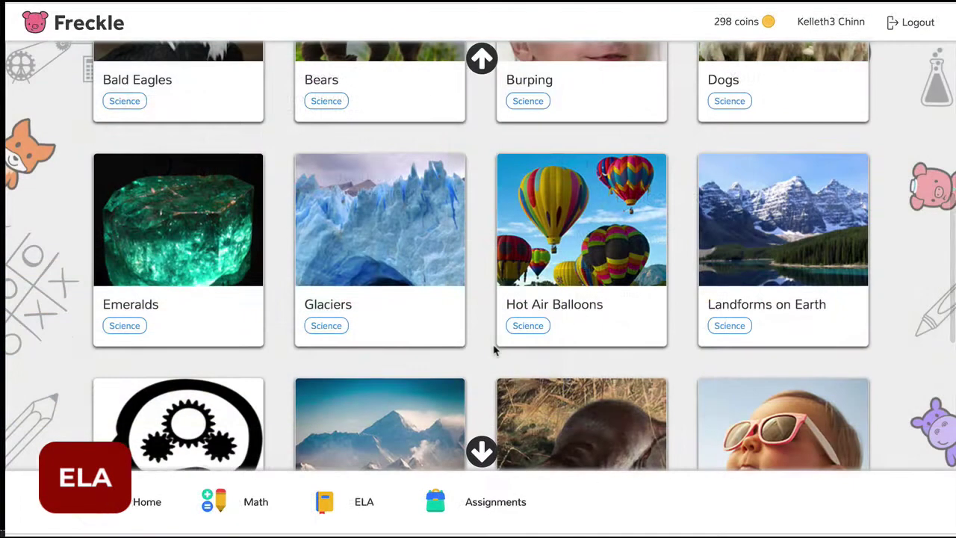
# Open the Bears card from the Science library and read the article past the panda photo.
pyautogui.scroll(3, 497, 348)
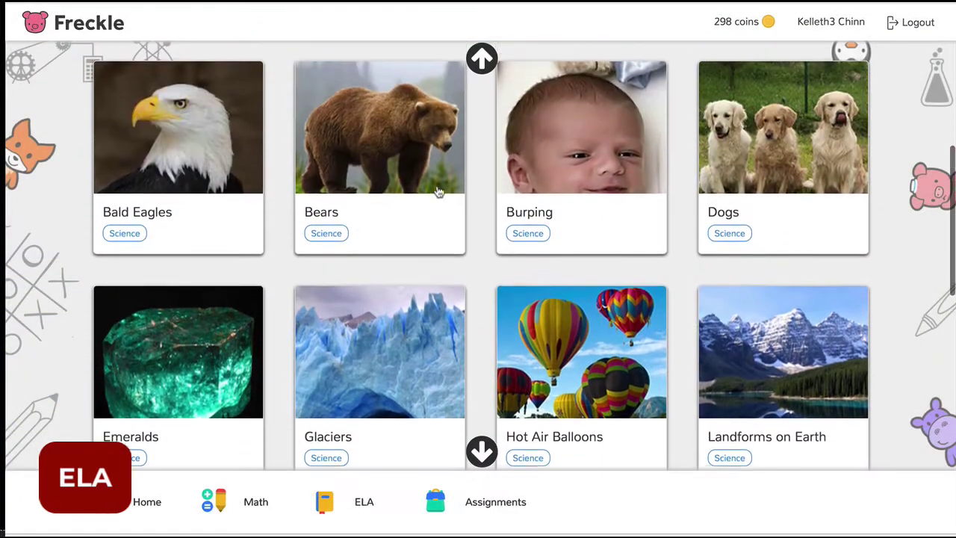
pyautogui.click(413, 150)
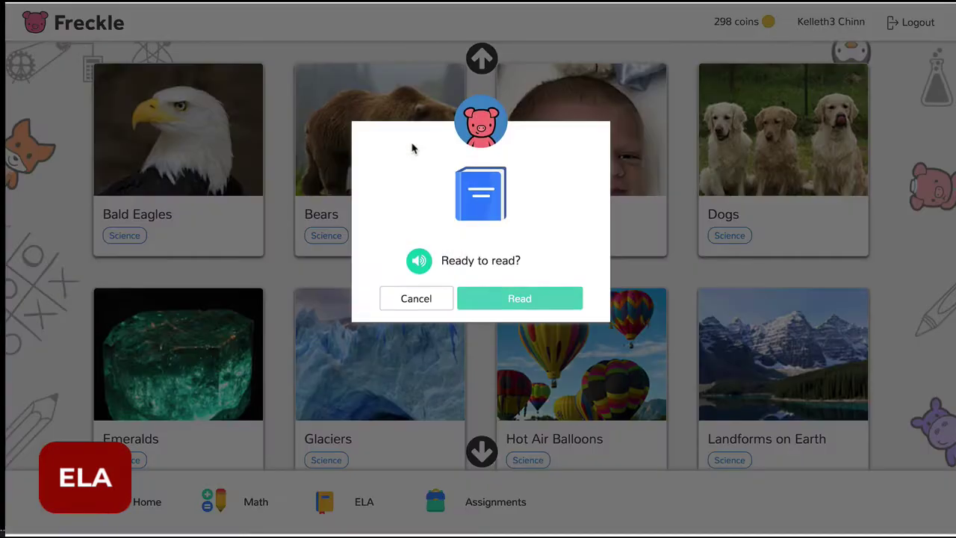
pyautogui.click(527, 301)
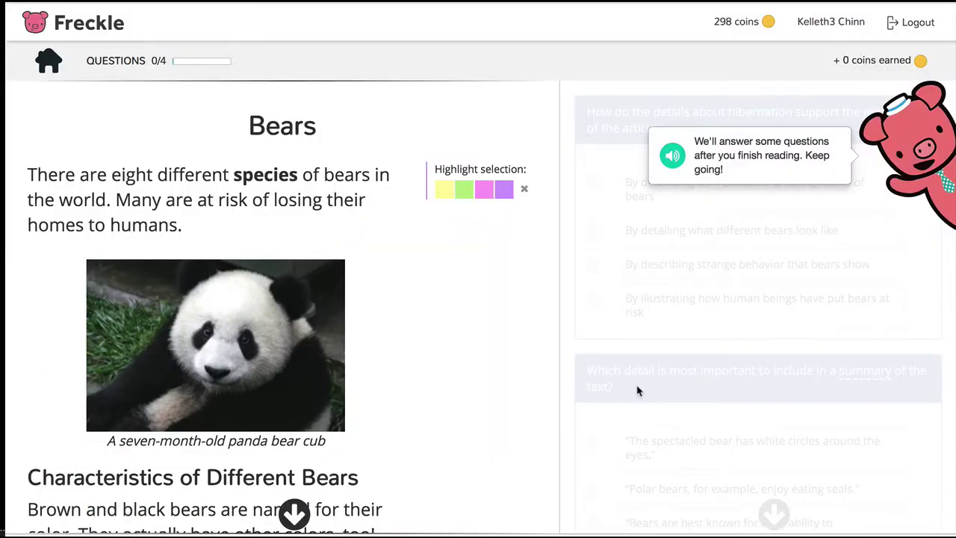
pyautogui.scroll(-3, 403, 389)
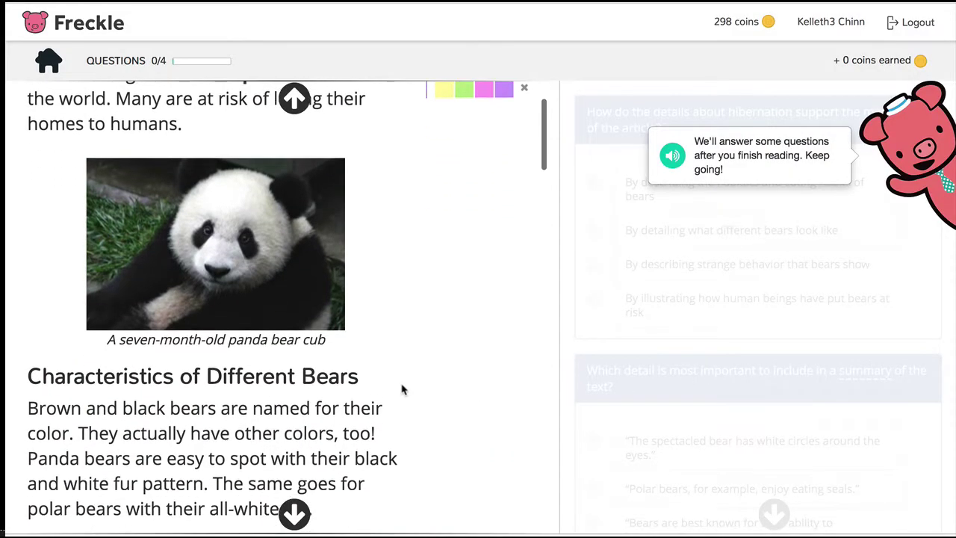
pyautogui.scroll(-5, 402, 391)
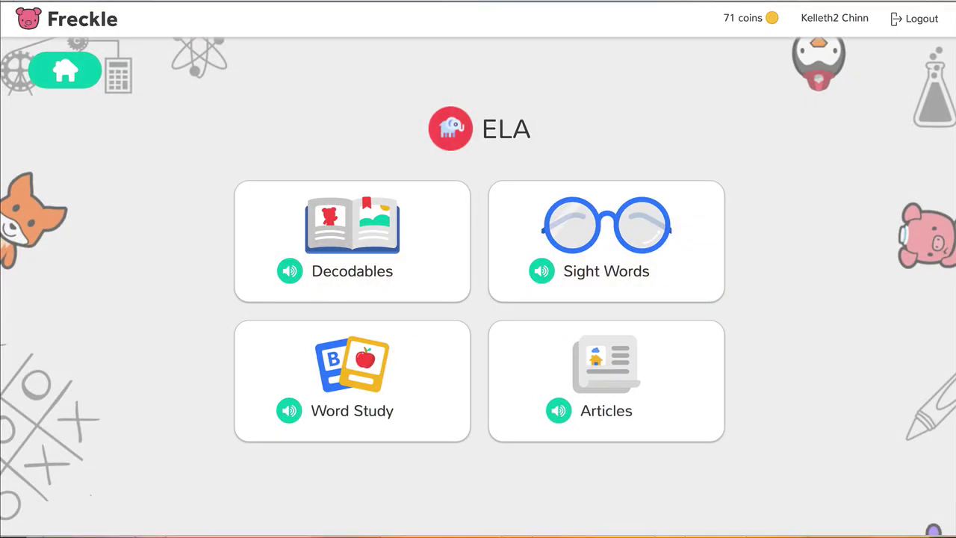
# Start Sight Words Level 1, then scroll the Pablo Picasso article to its Childhood section.
pyautogui.click(602, 237)
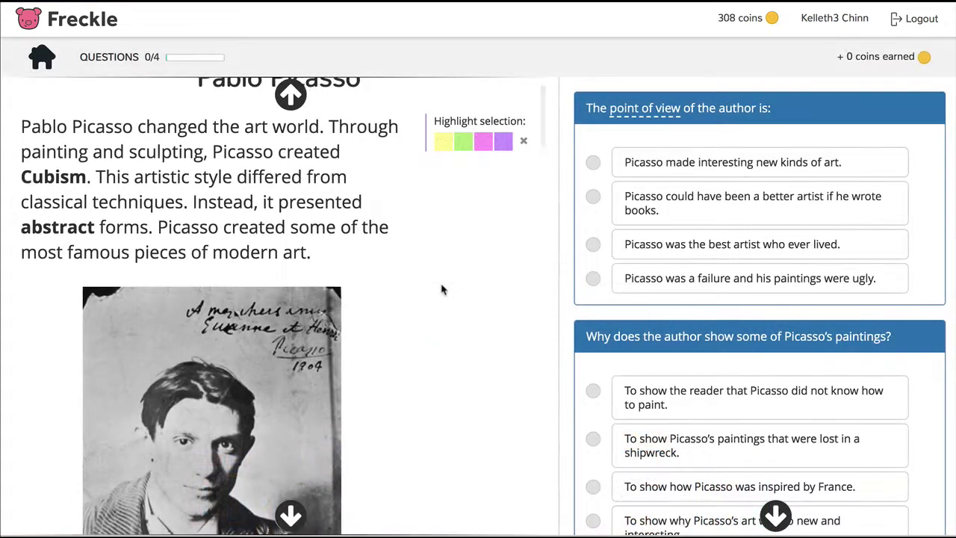
pyautogui.scroll(-5, 441, 289)
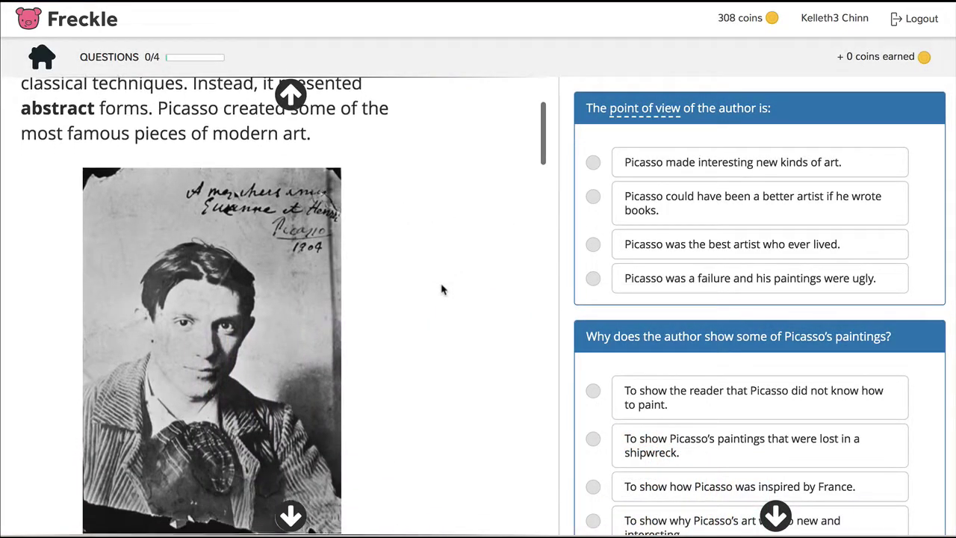
pyautogui.scroll(-3, 440, 290)
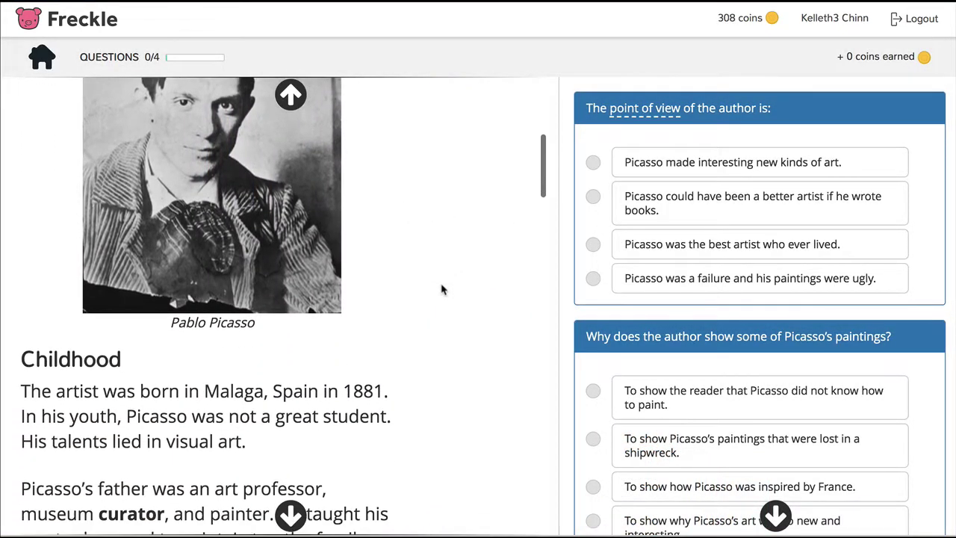
pyautogui.scroll(-2, 443, 294)
pyautogui.scroll(-3, 443, 293)
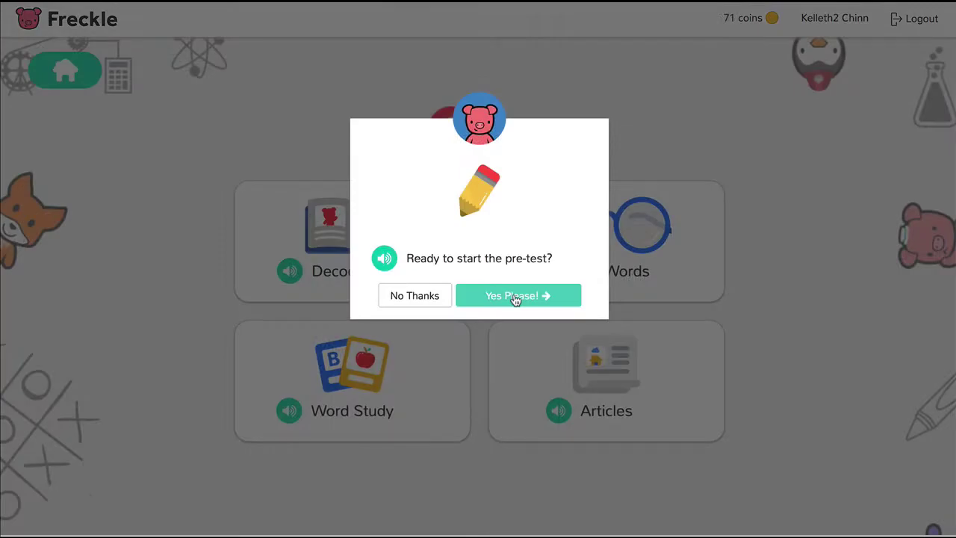
# Begin the ELA pre-test on Deserts, sorting 'odd' into short ŏ and 'wind' into short ĭ.
pyautogui.click(515, 299)
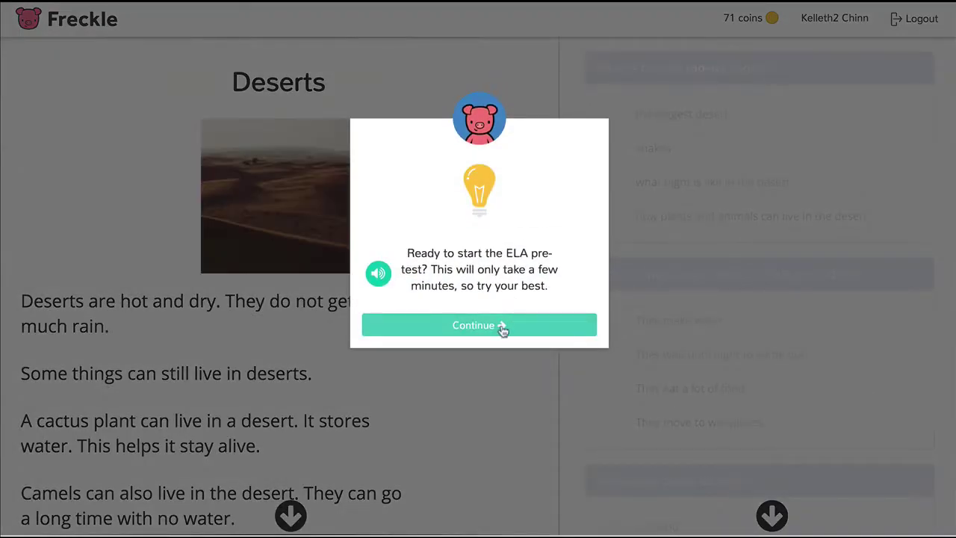
pyautogui.click(481, 329)
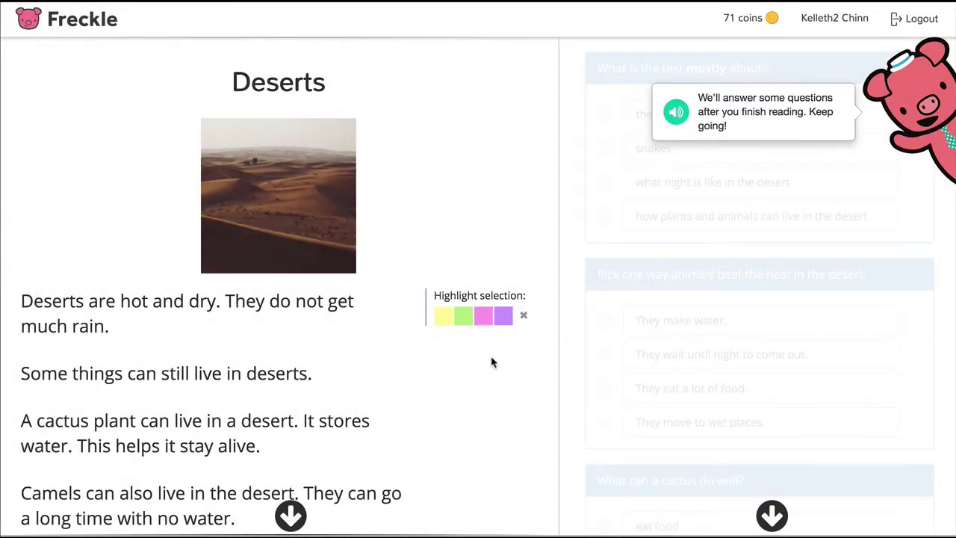
pyautogui.scroll(-2, 447, 409)
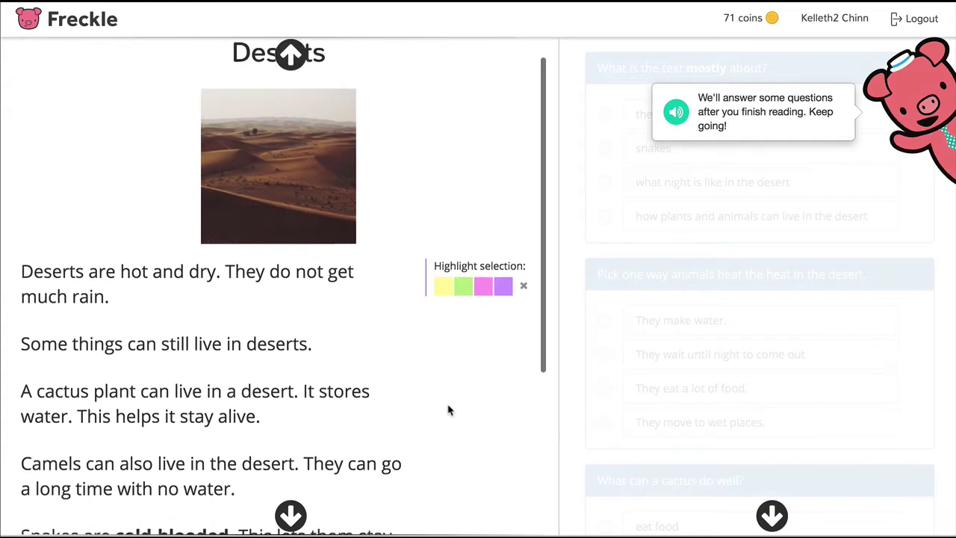
pyautogui.scroll(-1, 448, 410)
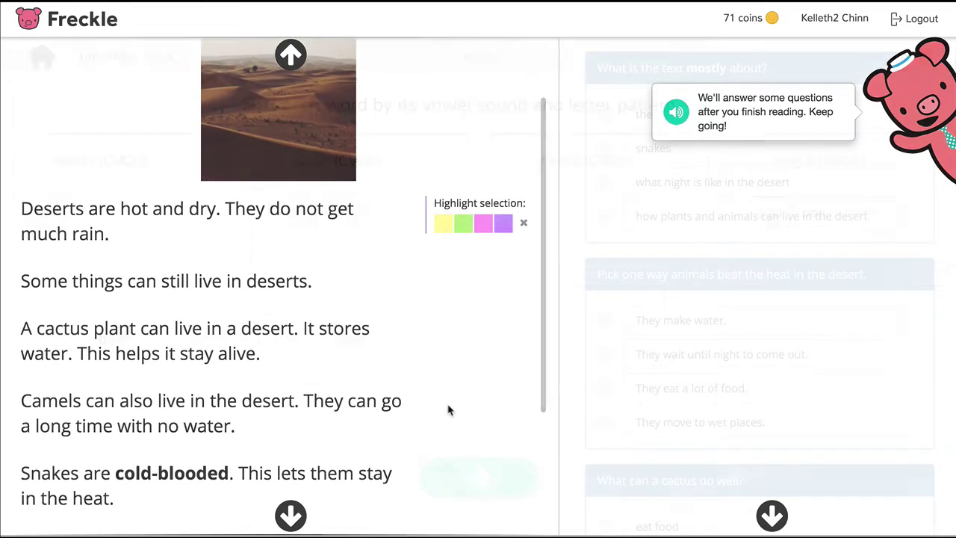
pyautogui.moveTo(600, 218); pyautogui.dragTo(539, 215)
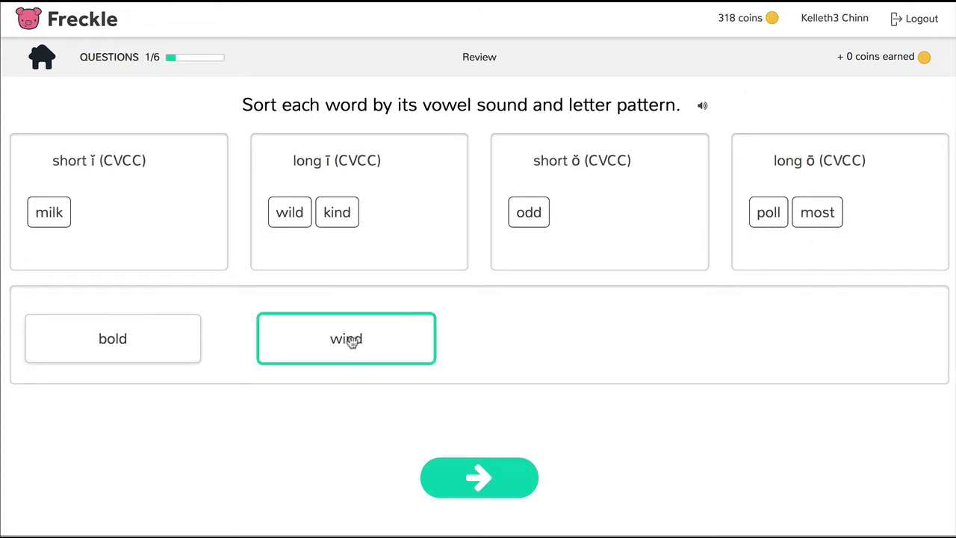
pyautogui.moveTo(378, 354); pyautogui.dragTo(157, 222)
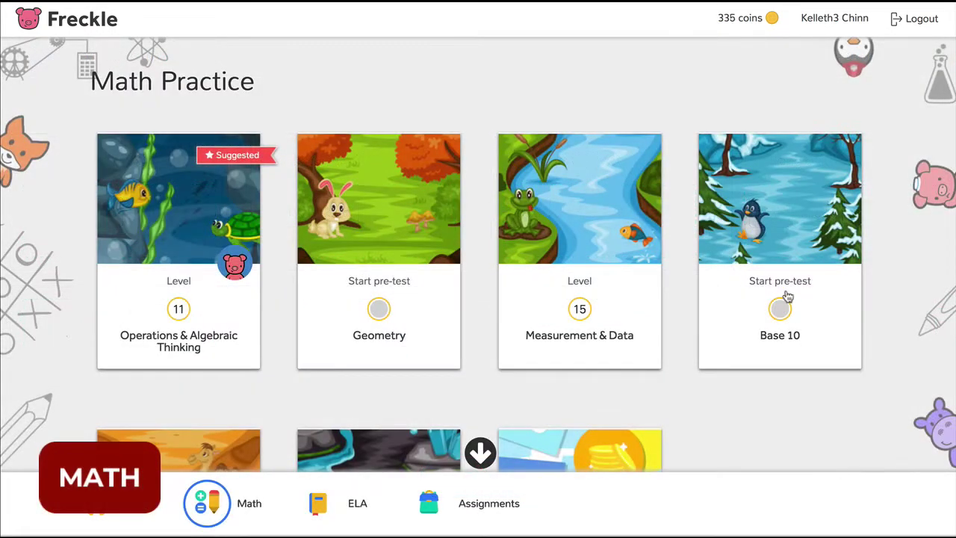
# Start the Base 10 pre-test, answer Yes to the apple question, then answer 13 and enter 06.
pyautogui.click(788, 277)
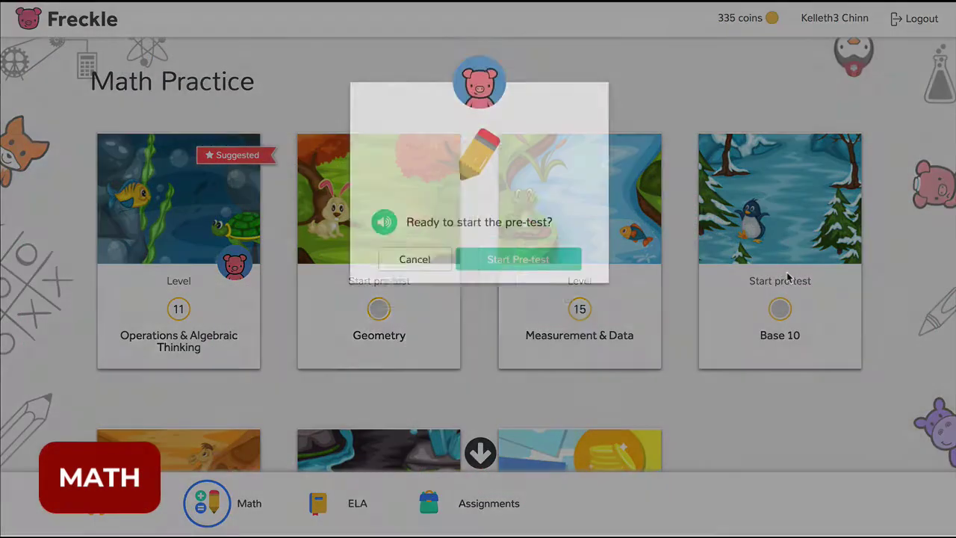
pyautogui.click(544, 298)
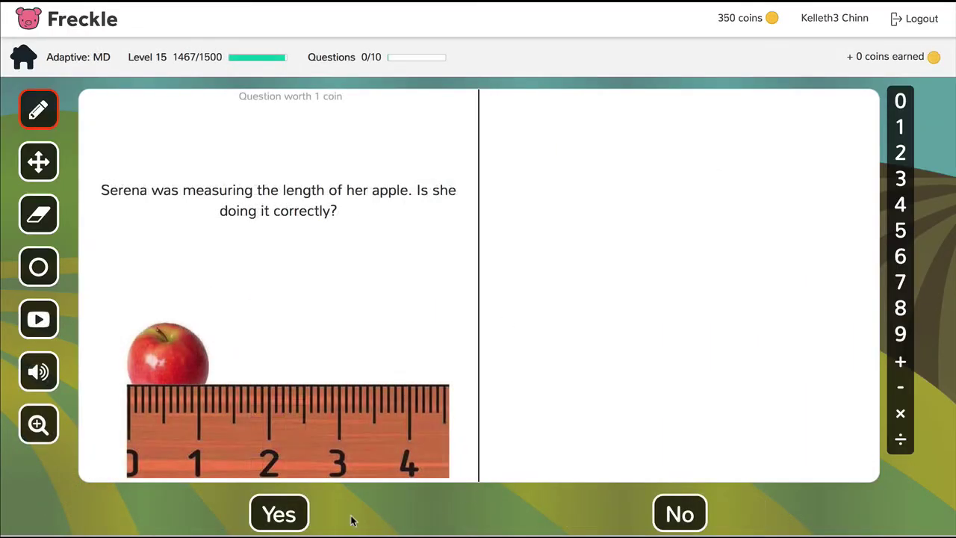
pyautogui.click(301, 517)
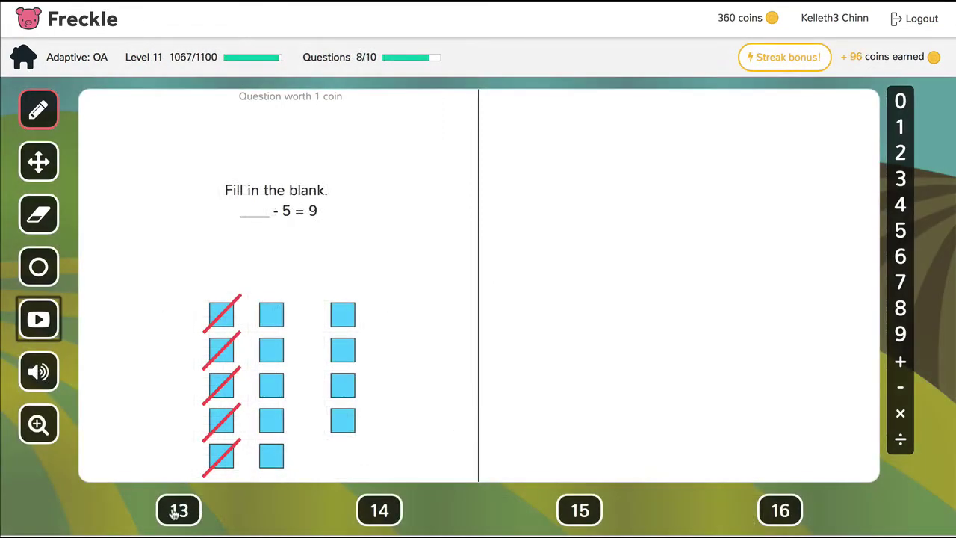
pyautogui.click(177, 511)
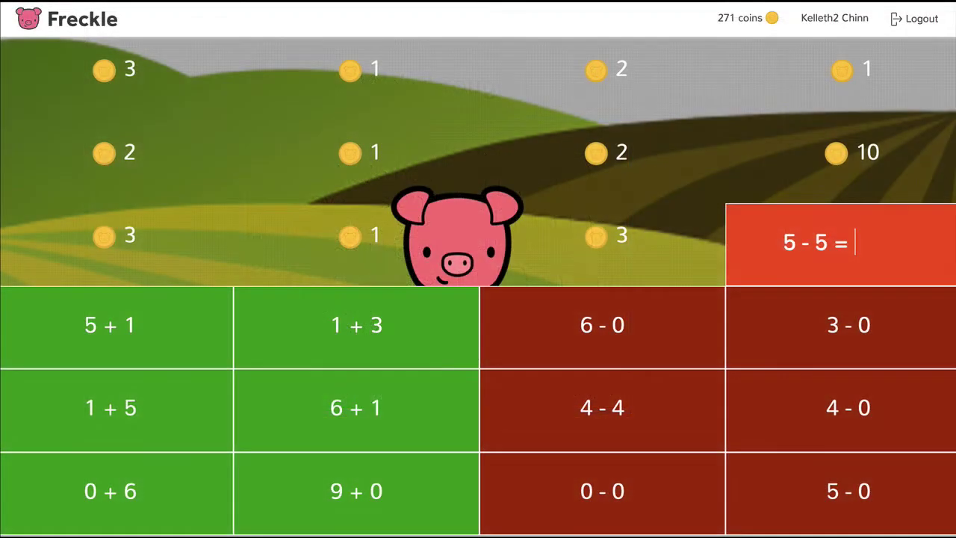
pyautogui.write('06')
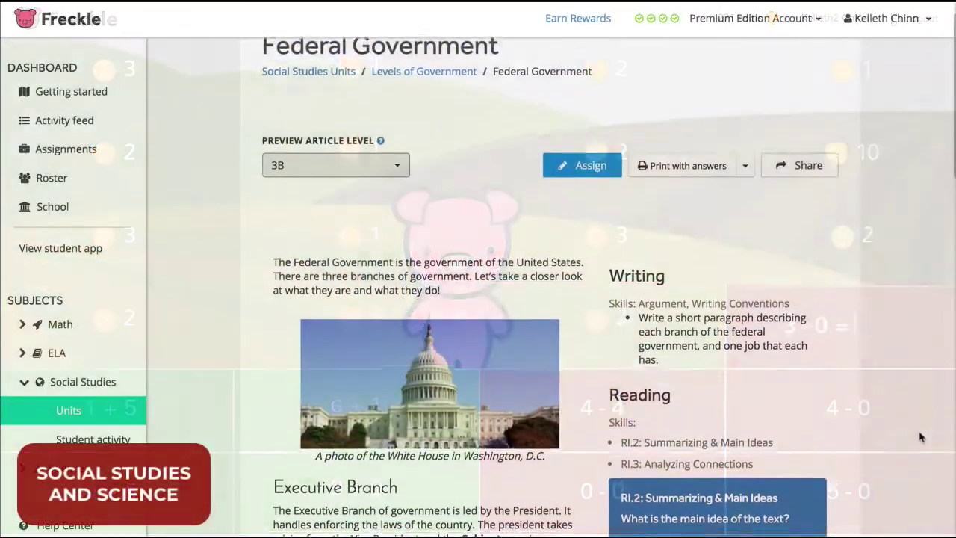
# Scroll through the Federal Government and The Water Cycle article previews and their questions.
pyautogui.scroll(-3, 920, 438)
pyautogui.scroll(-4, 921, 439)
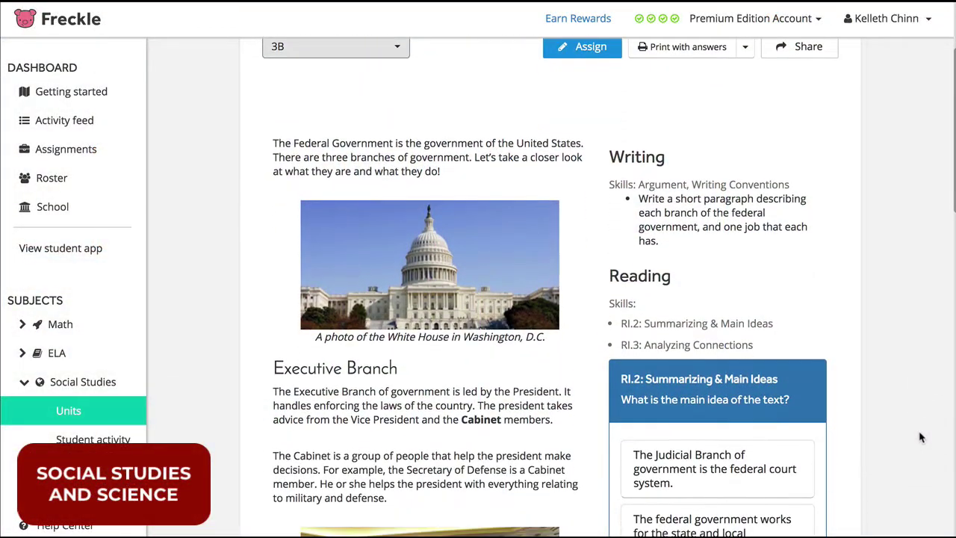
pyautogui.scroll(-7, 921, 438)
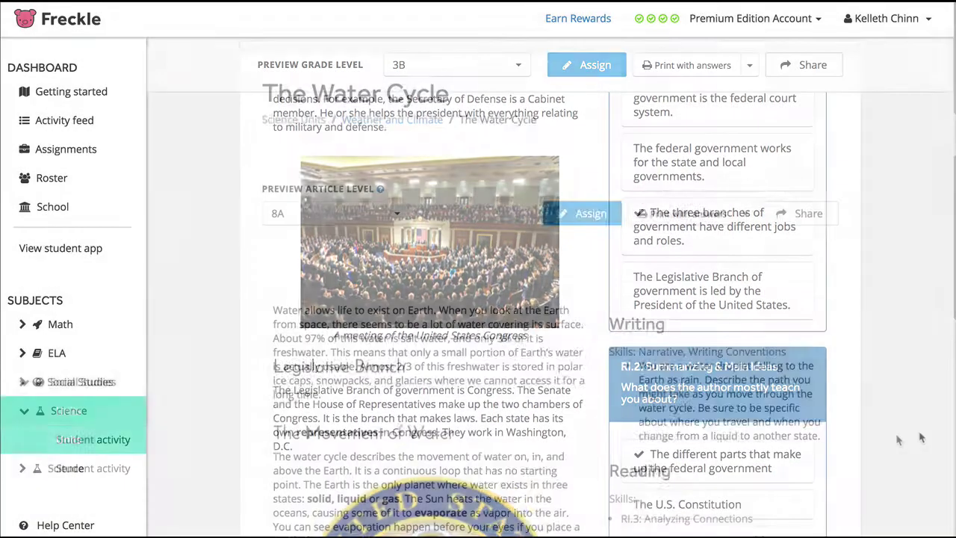
pyautogui.scroll(-2, 897, 441)
pyautogui.scroll(-2, 897, 440)
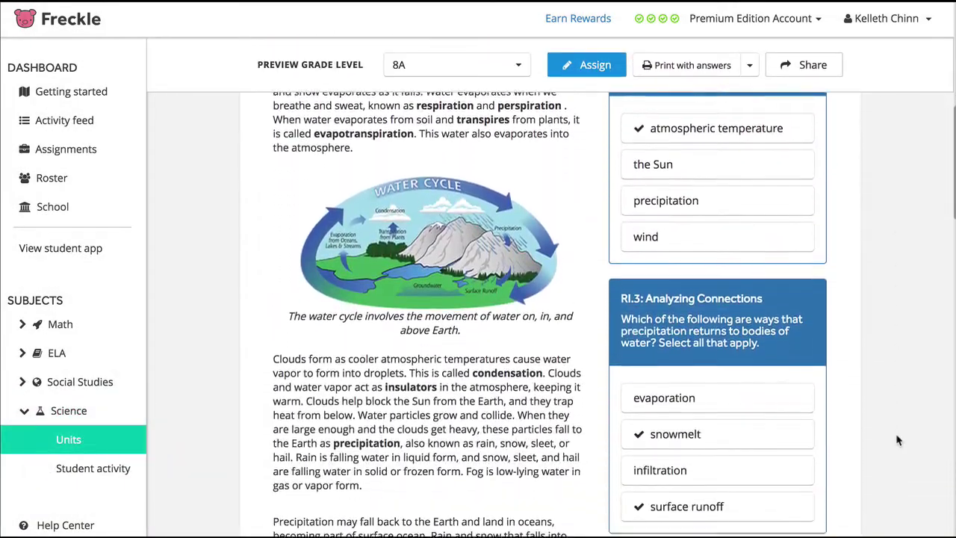
pyautogui.scroll(-2, 898, 440)
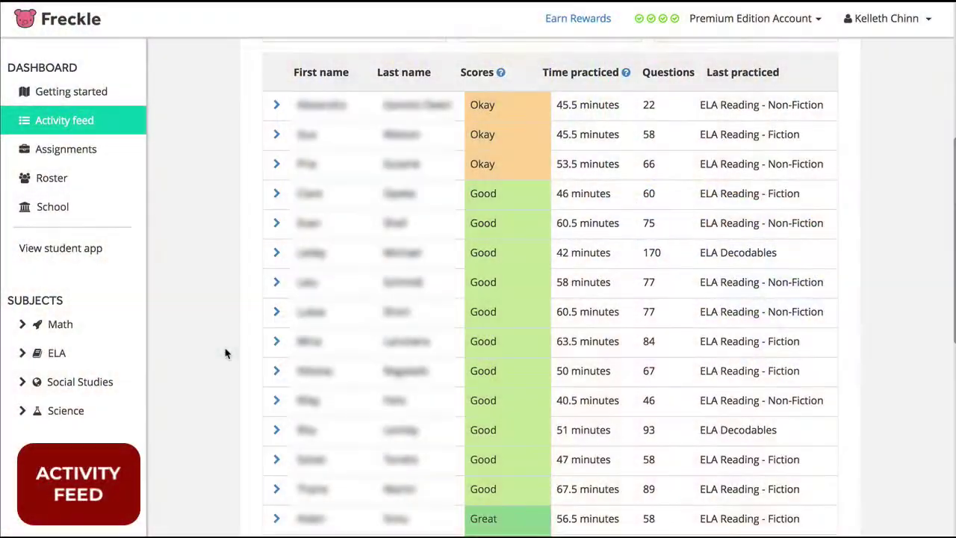
# Expand one student's row in the Activity feed table to show their practice sessions.
pyautogui.scroll(-1, 224, 352)
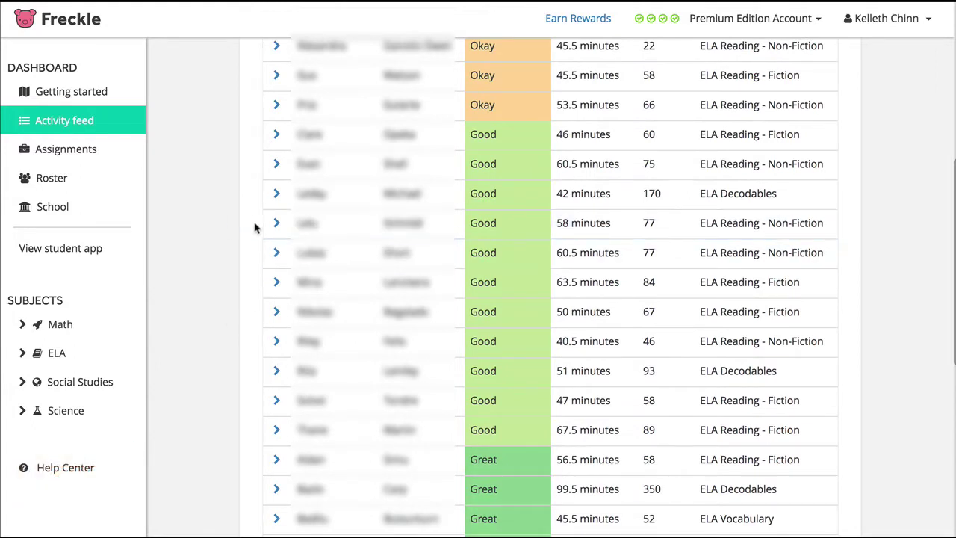
pyautogui.click(275, 254)
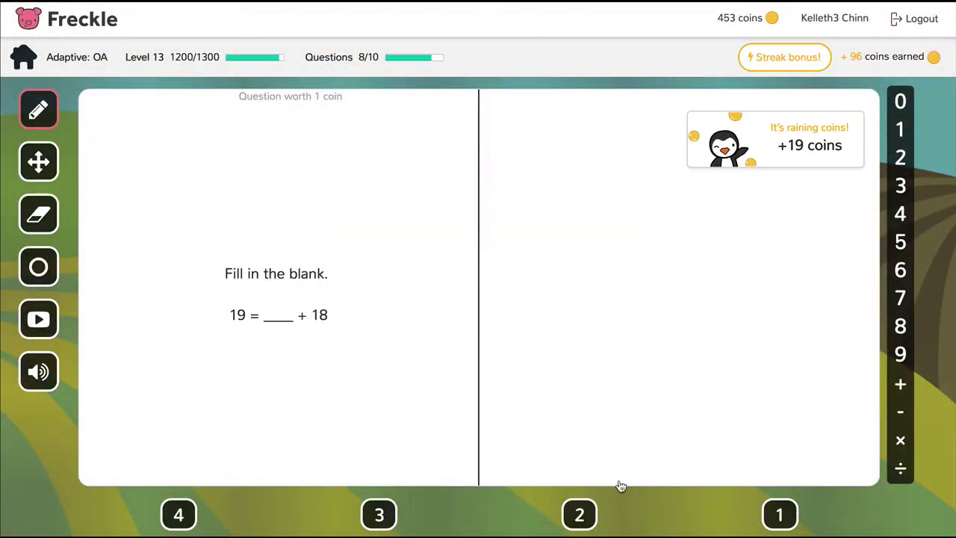
# Answer 1 and 4 to finish the set, then try the heart shirt on the pig in the piggy store.
pyautogui.click(783, 514)
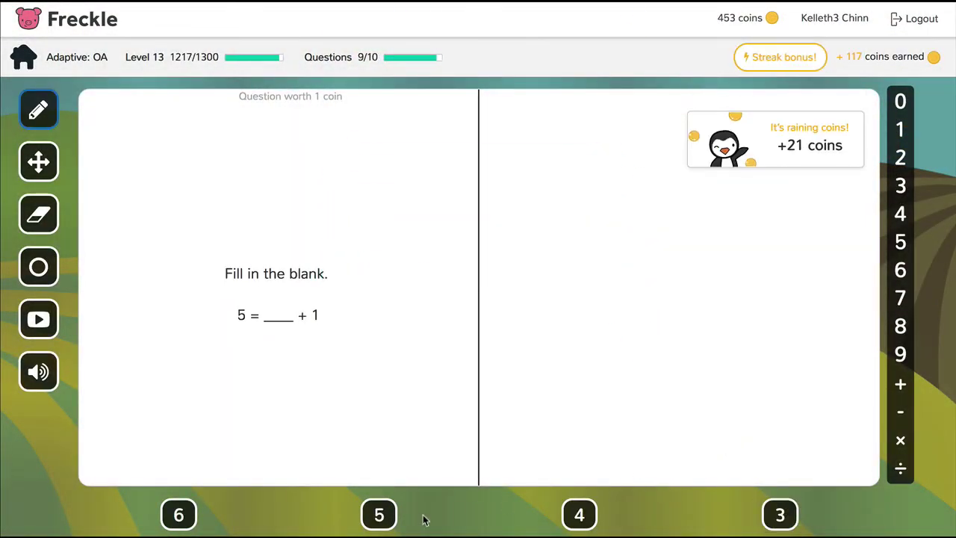
pyautogui.click(578, 515)
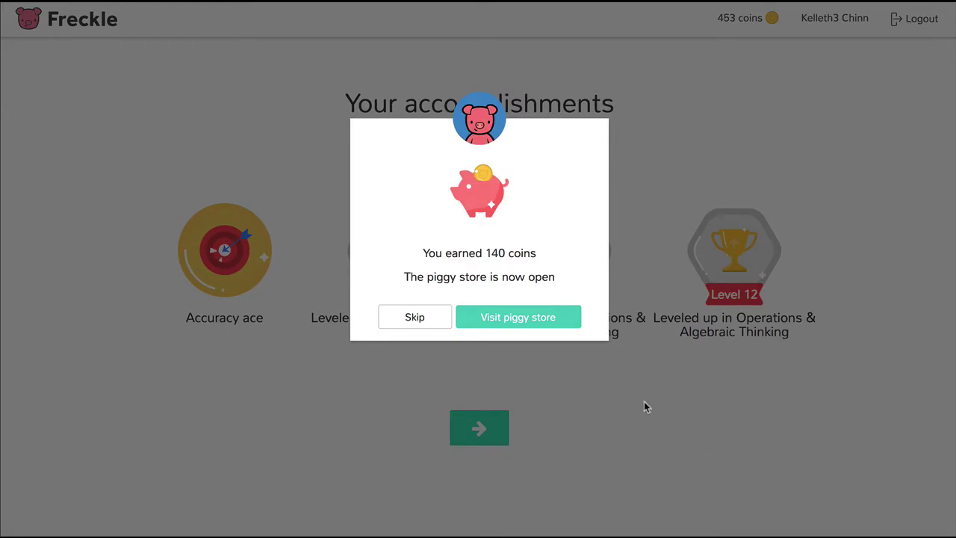
pyautogui.click(543, 324)
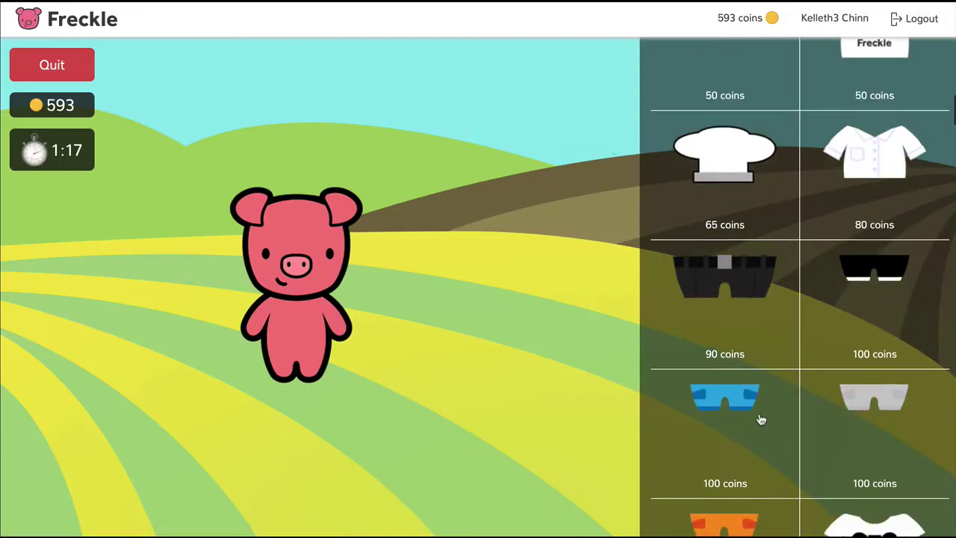
pyautogui.scroll(-3, 781, 431)
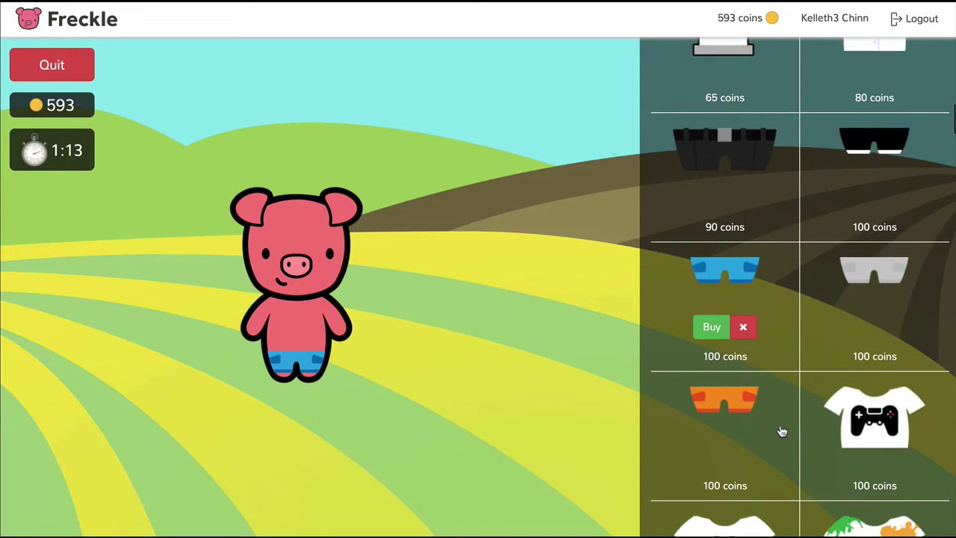
pyautogui.scroll(-3, 874, 428)
pyautogui.click(737, 446)
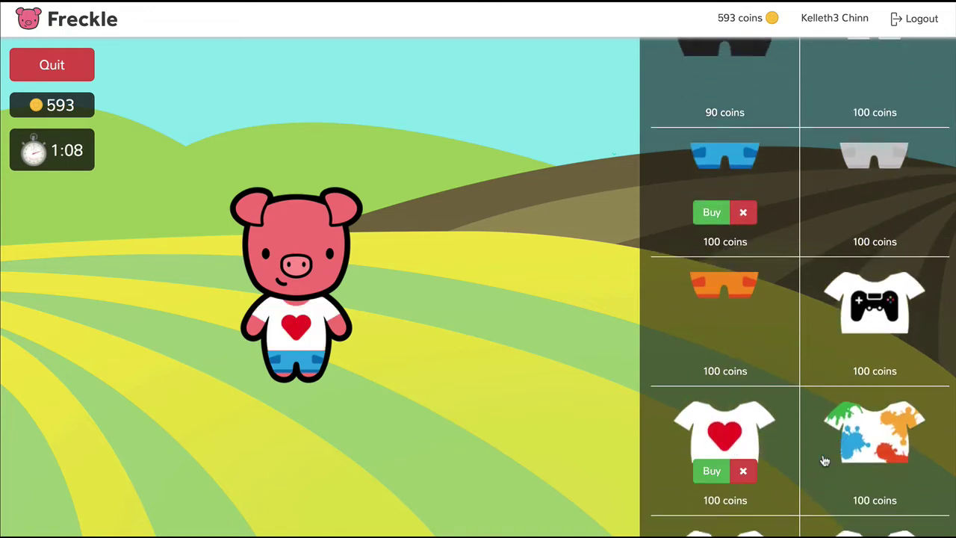
pyautogui.scroll(-6, 824, 460)
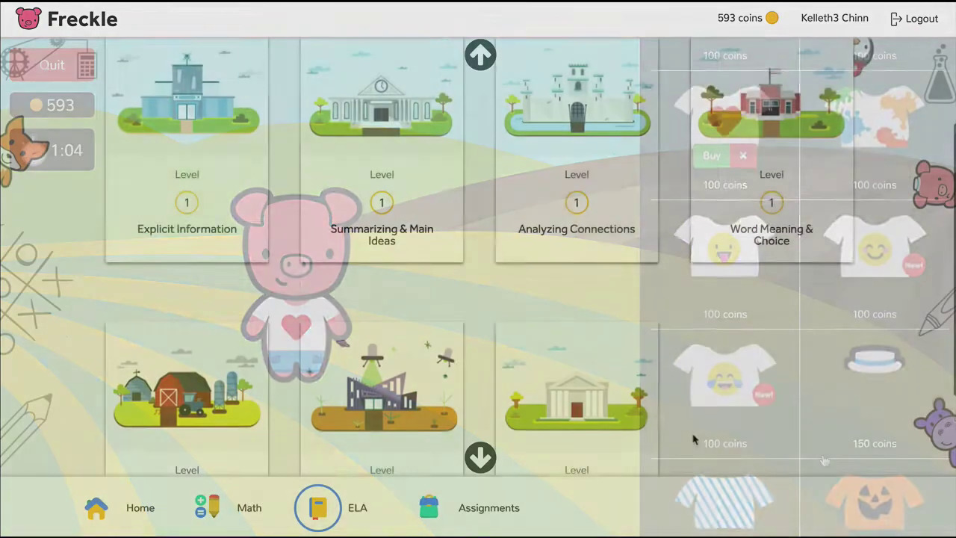
# Start Claims & Evidence practice and submit 'The law was unfair to black people in America.'.
pyautogui.scroll(-3, 693, 440)
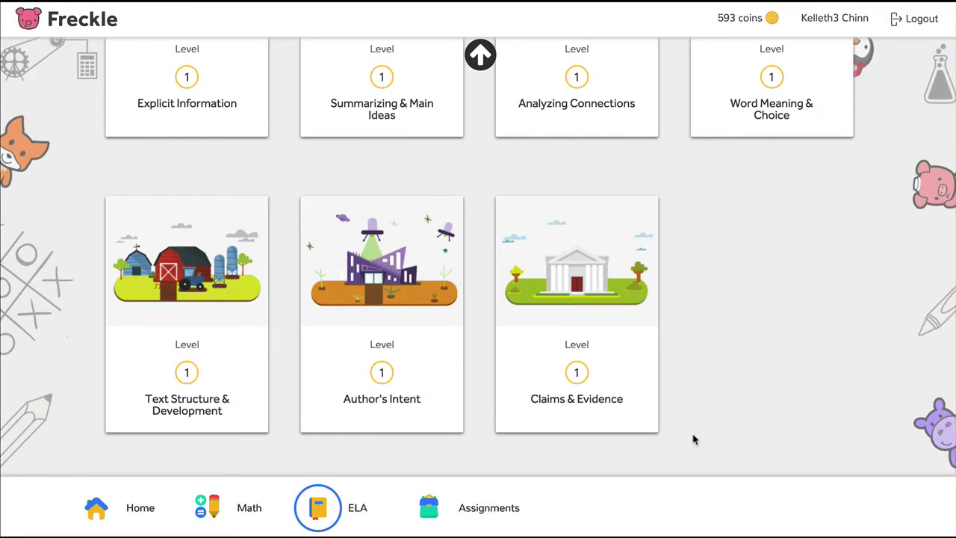
pyautogui.click(604, 296)
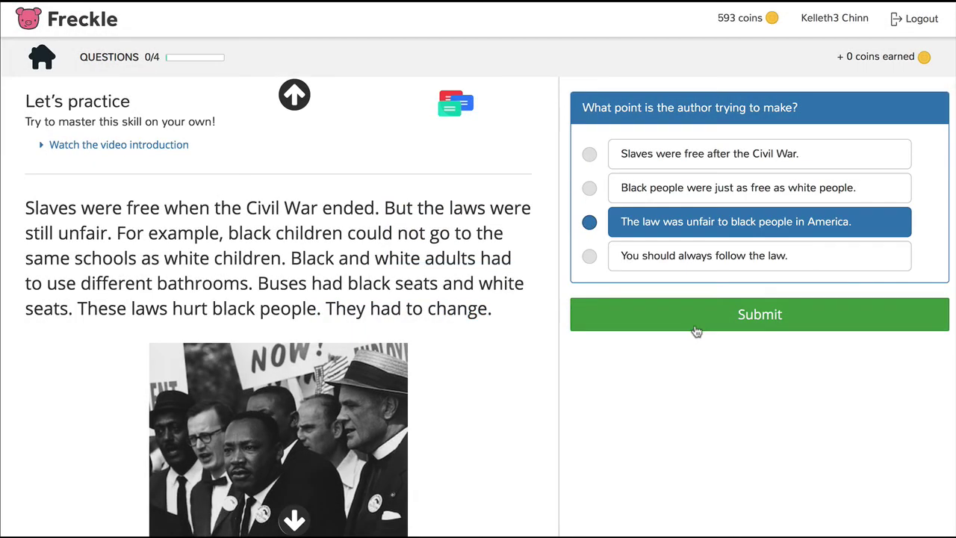
pyautogui.click(635, 327)
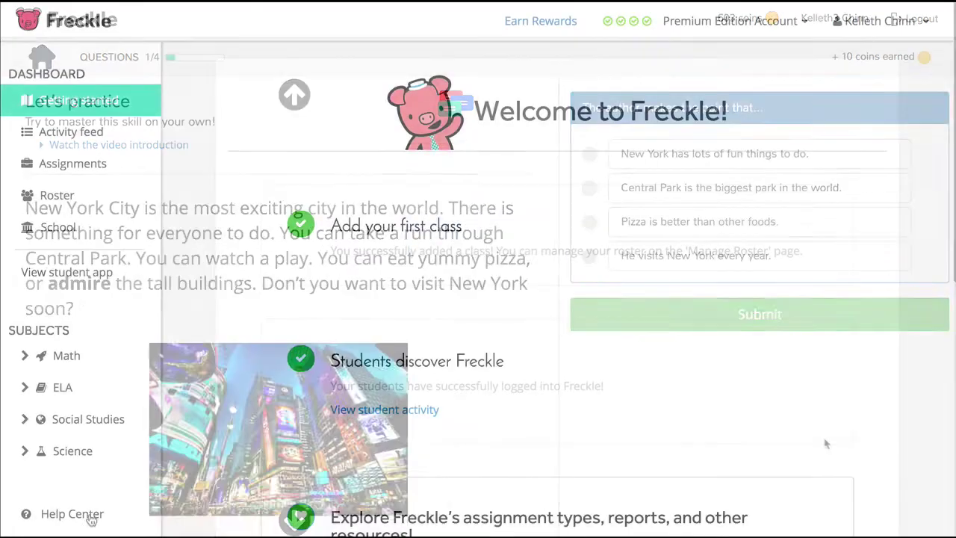
# Choose to submit a support ticket in Help Center, then sign up free as a Teacher on freckle.com.
pyautogui.click(87, 523)
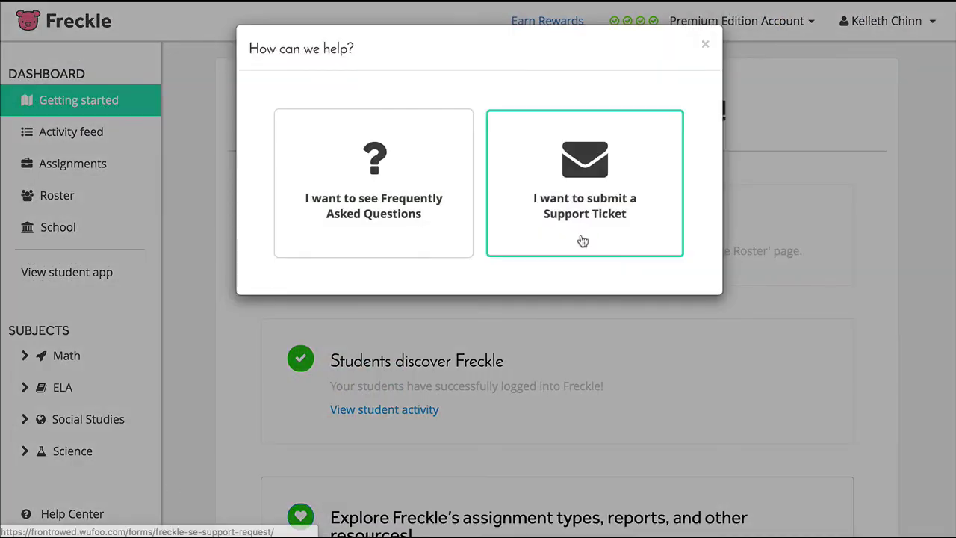
pyautogui.click(520, 301)
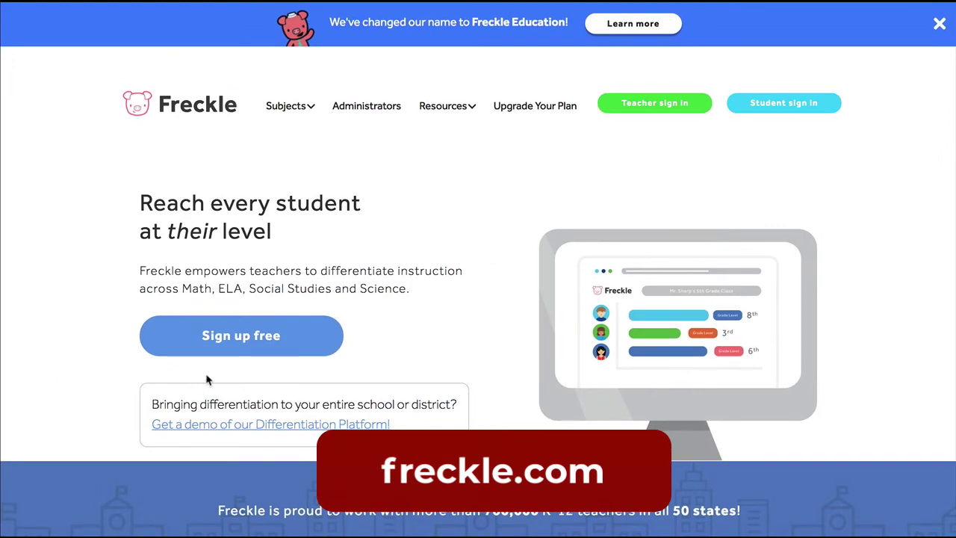
pyautogui.click(245, 336)
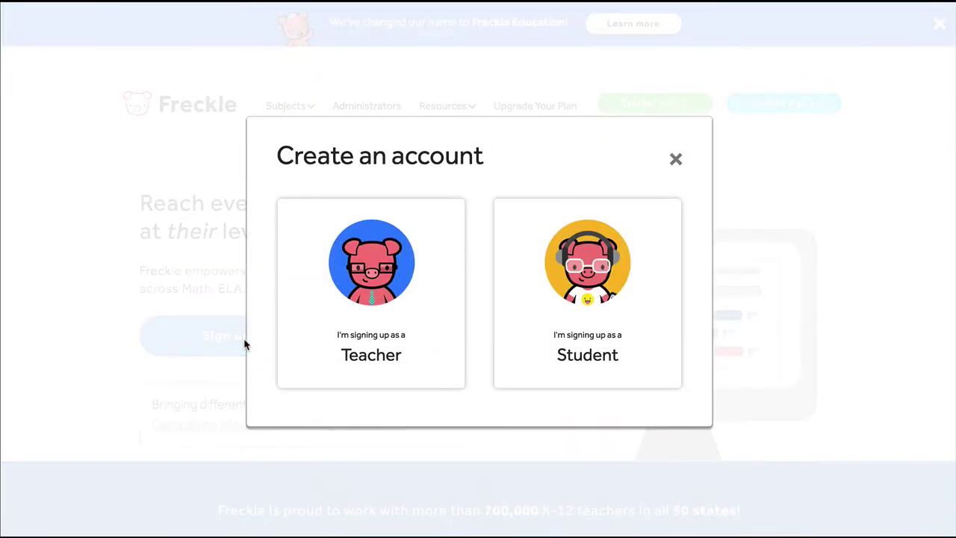
pyautogui.click(389, 293)
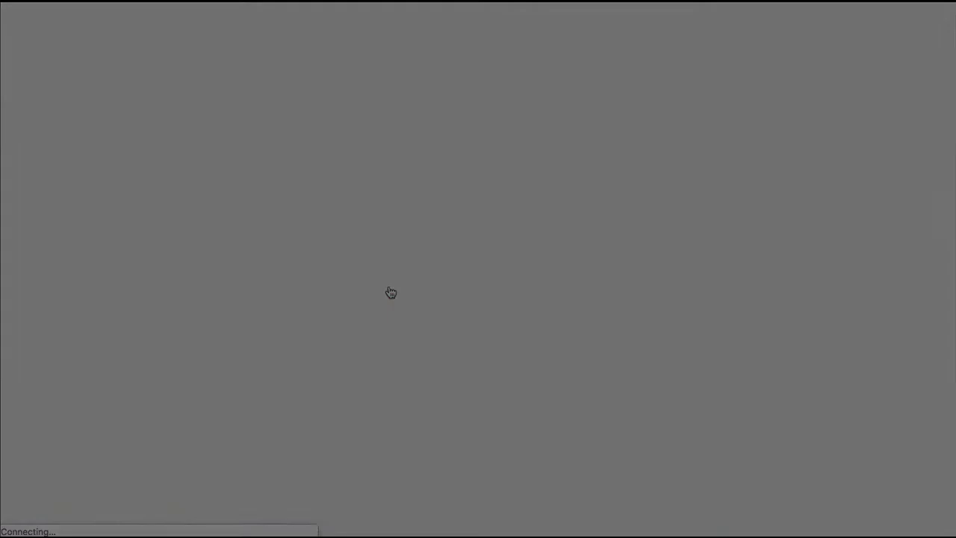